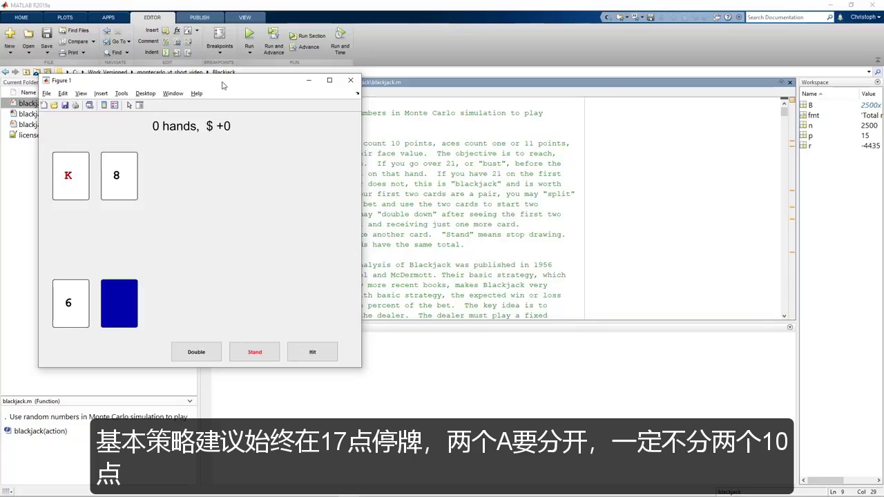
Step: Bring the Wikipedia basic-strategy table up beside the blackjack game
key("alt+Tab")
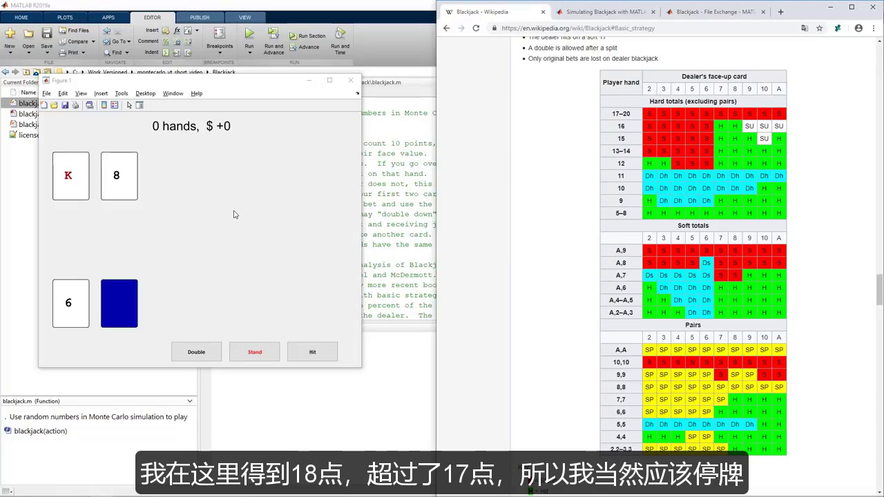
Step: Play two blackjack hands, standing on 18 each time, for one loss and one win
left_click(255, 352)
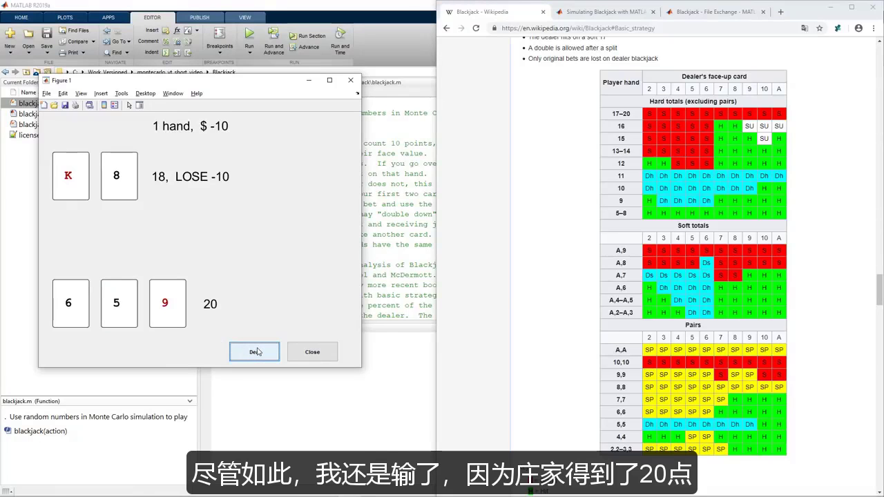
left_click(266, 357)
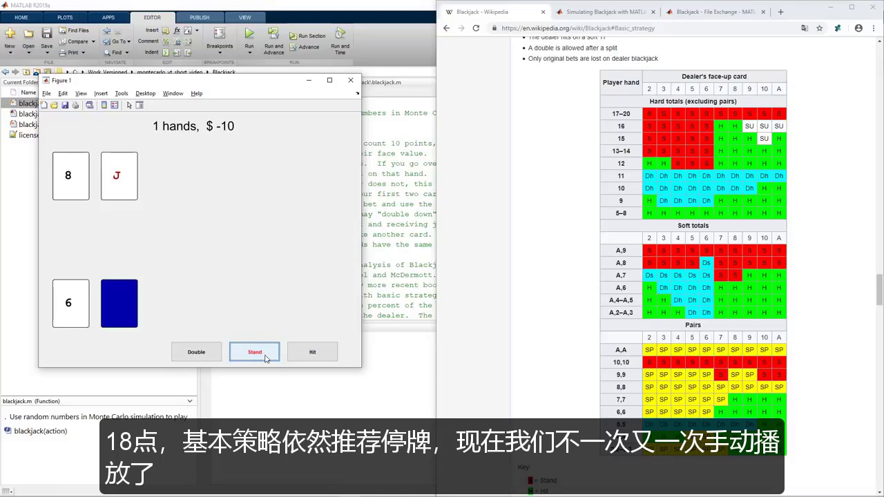
left_click(266, 358)
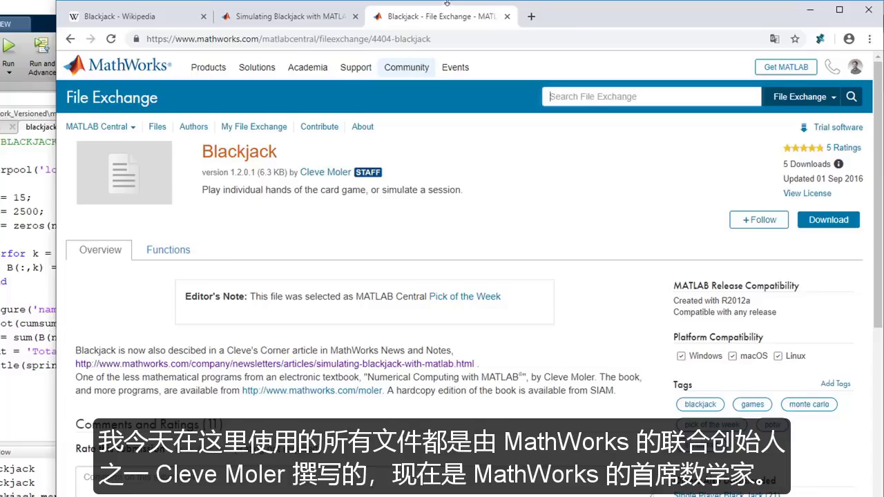
Step: Switch to the 'Simulating Blackjack with MATLAB' article tab
left_click(307, 16)
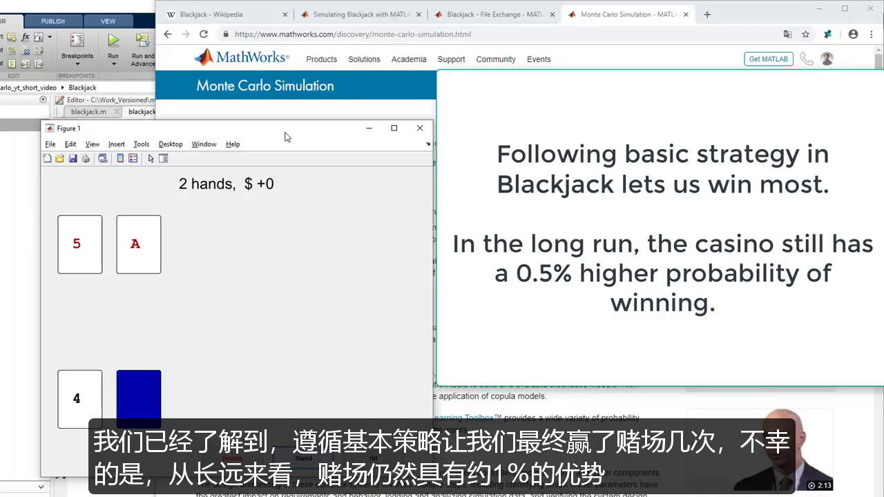
left_click(369, 129)
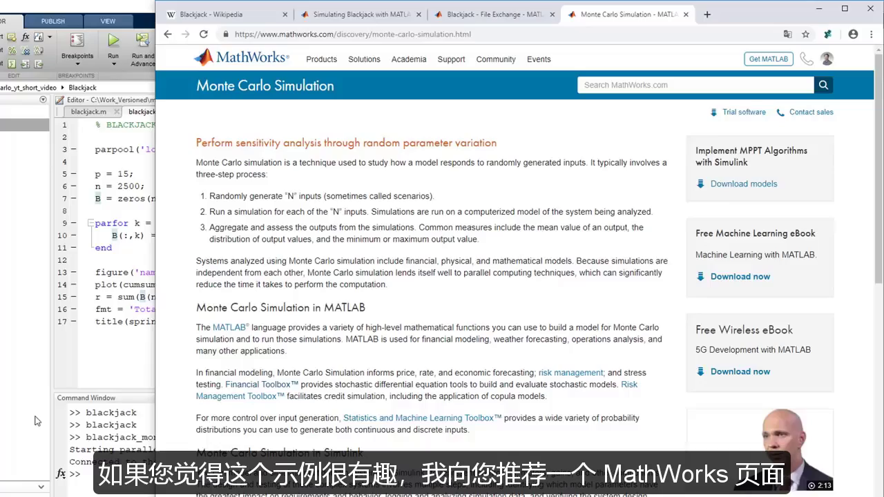